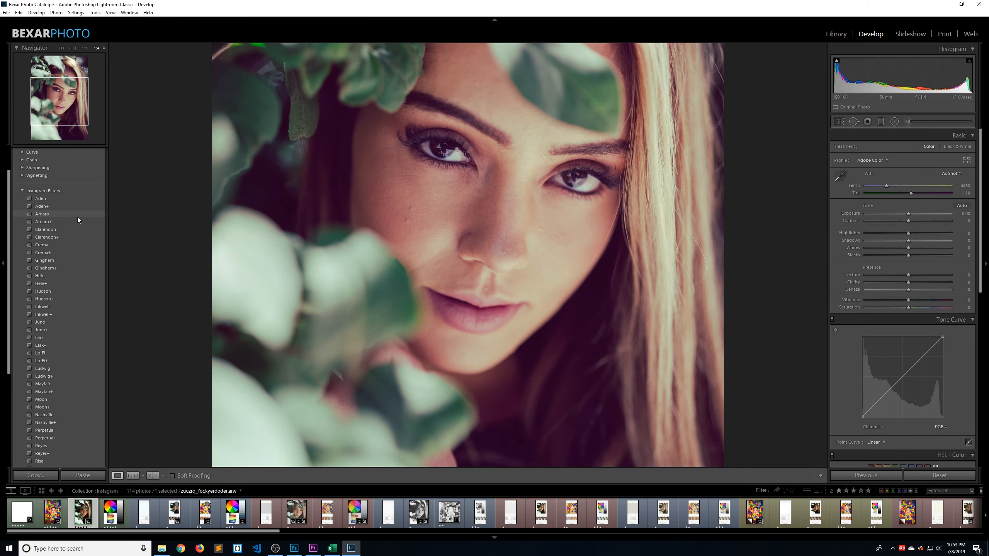
Apply the Aden preset to the portrait and examine its tone curve channels and HSL colour adjustments
{"action": "left_click", "coordinate": [70, 198]}
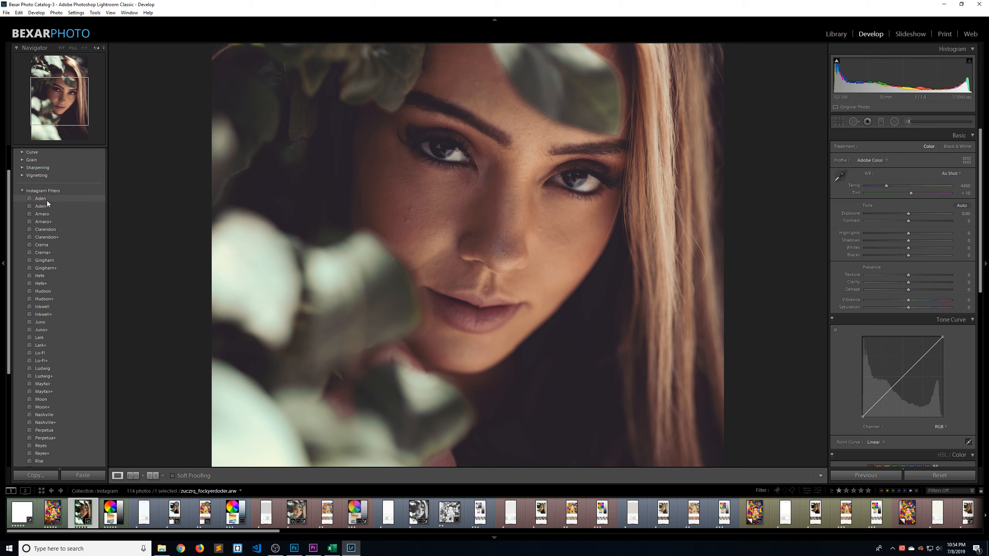
{"action": "scroll", "coordinate": [892, 267], "scroll_direction": "down", "scroll_amount": 3}
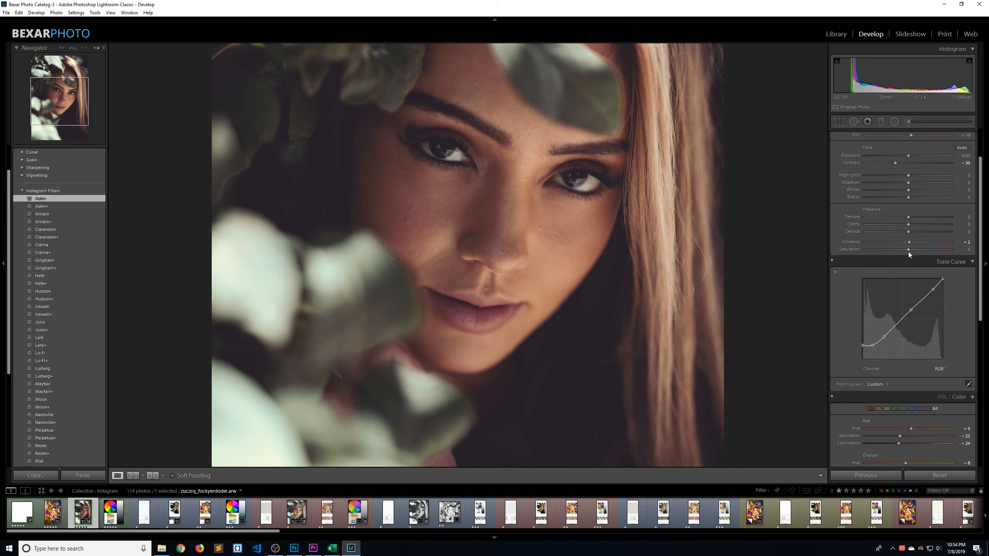
{"action": "left_click", "coordinate": [942, 369]}
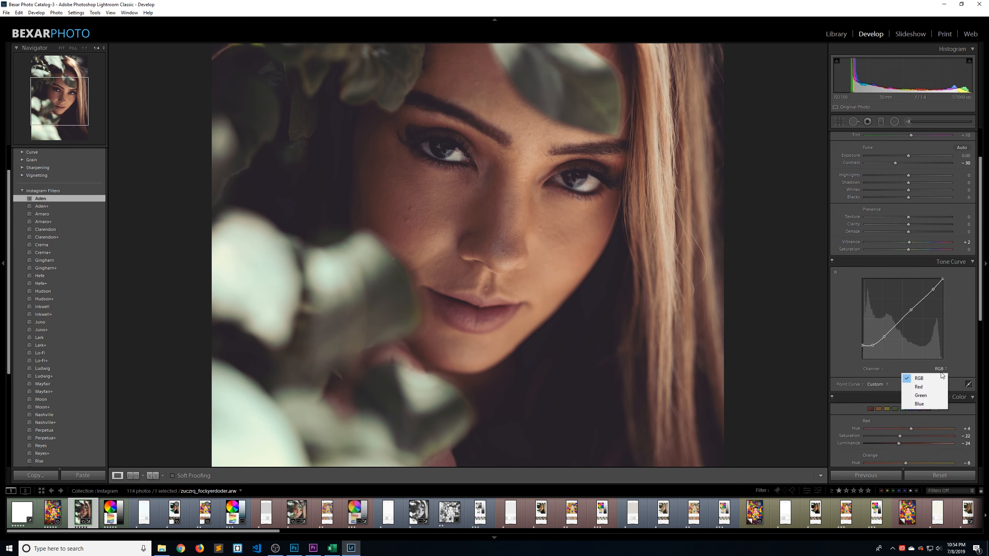
{"action": "left_click", "coordinate": [944, 384]}
{"action": "scroll", "coordinate": [950, 317], "scroll_direction": "down", "scroll_amount": 3}
{"action": "left_click", "coordinate": [940, 311]}
{"action": "left_click", "coordinate": [940, 335]}
{"action": "left_click", "coordinate": [943, 310]}
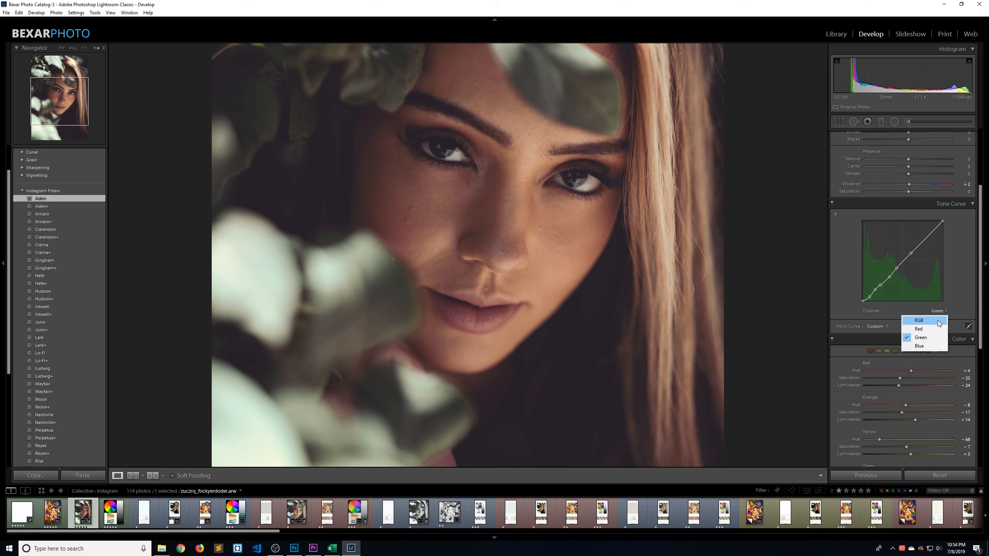
{"action": "left_click", "coordinate": [938, 320]}
{"action": "scroll", "coordinate": [983, 292], "scroll_direction": "down", "scroll_amount": 3}
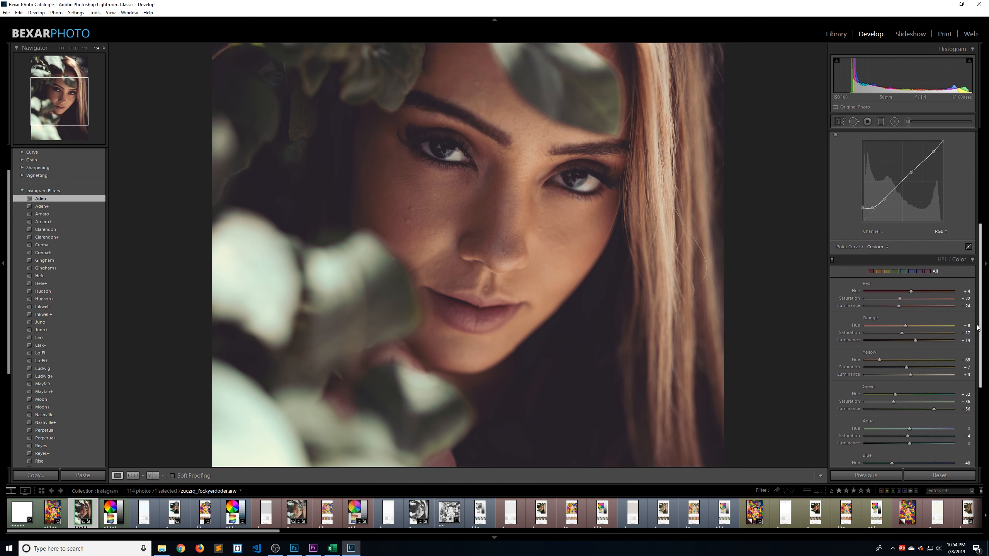
{"action": "scroll", "coordinate": [979, 299], "scroll_direction": "up", "scroll_amount": 7}
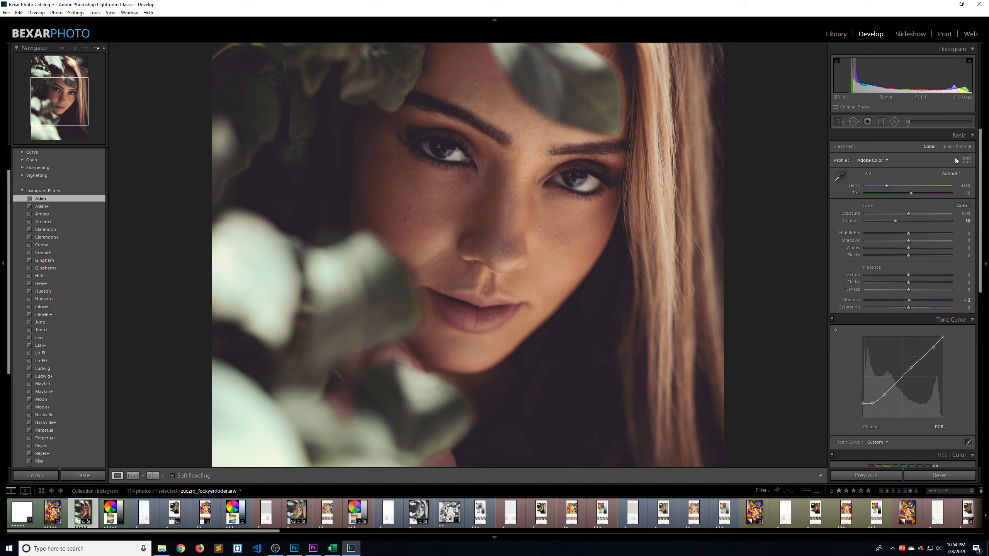
View the profiles in the Profile Browser's Instagram group, closing the browser when done
{"action": "left_click", "coordinate": [967, 161]}
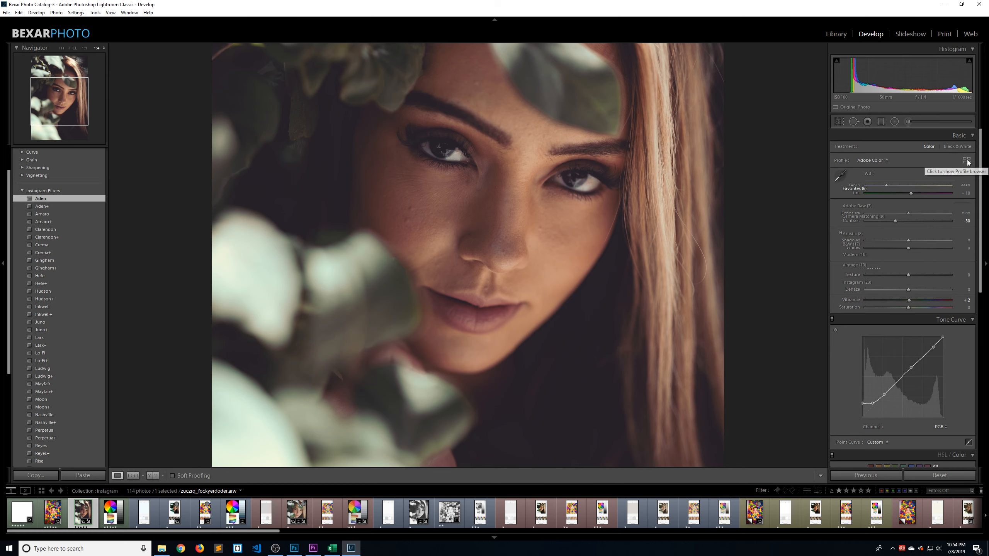
{"action": "left_click", "coordinate": [837, 269]}
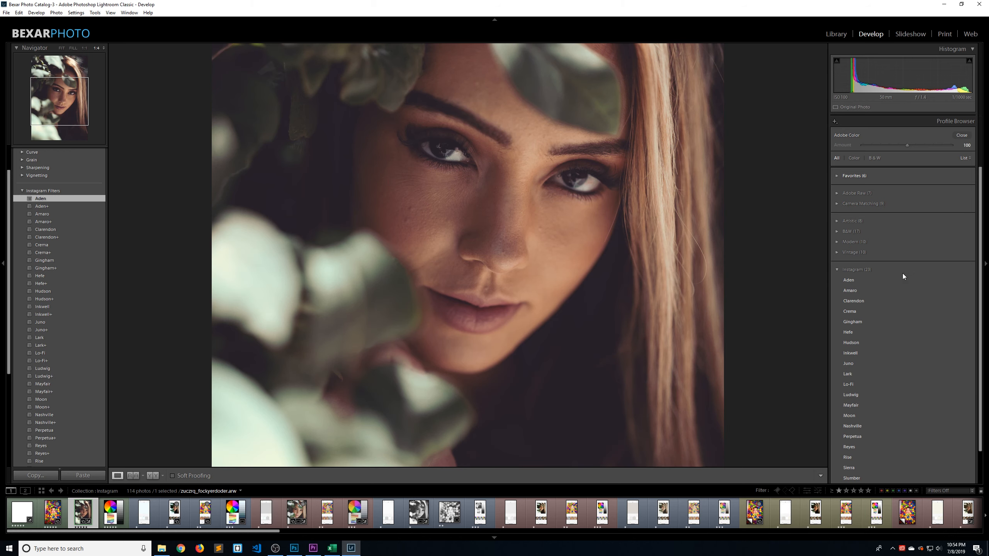
{"action": "left_click", "coordinate": [960, 135]}
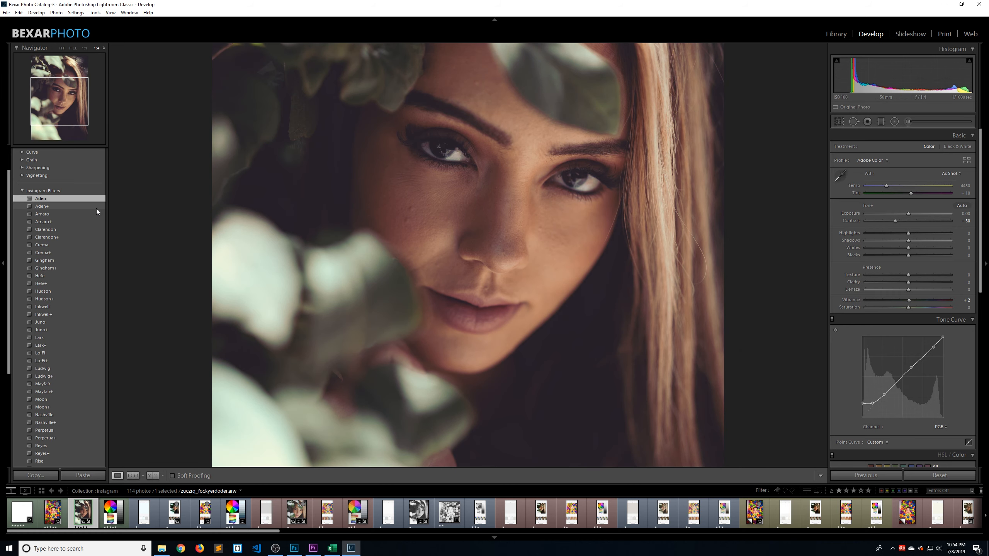
Reset the portrait's adjustments, apply the Aden+ preset and check its develop settings
{"action": "left_click", "coordinate": [953, 475]}
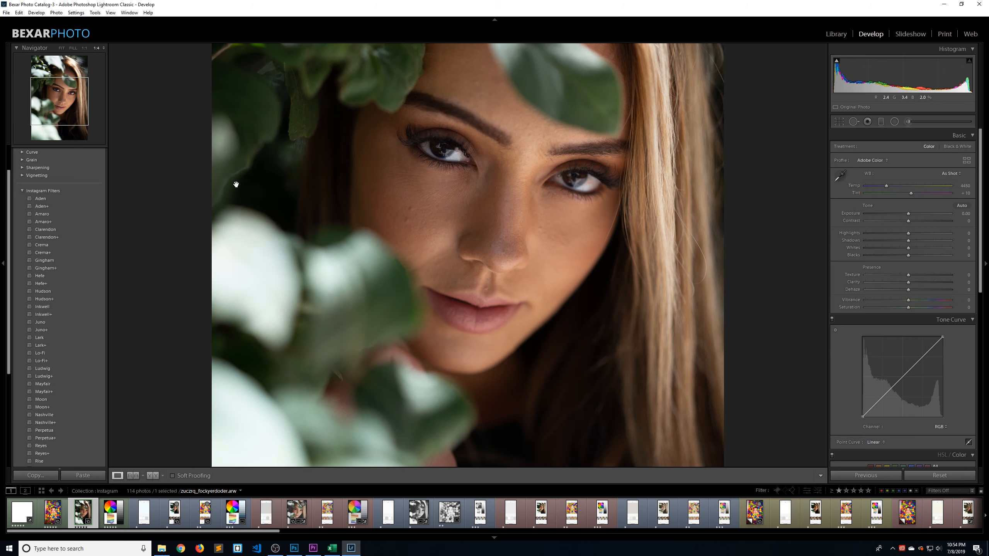
{"action": "left_click", "coordinate": [42, 206]}
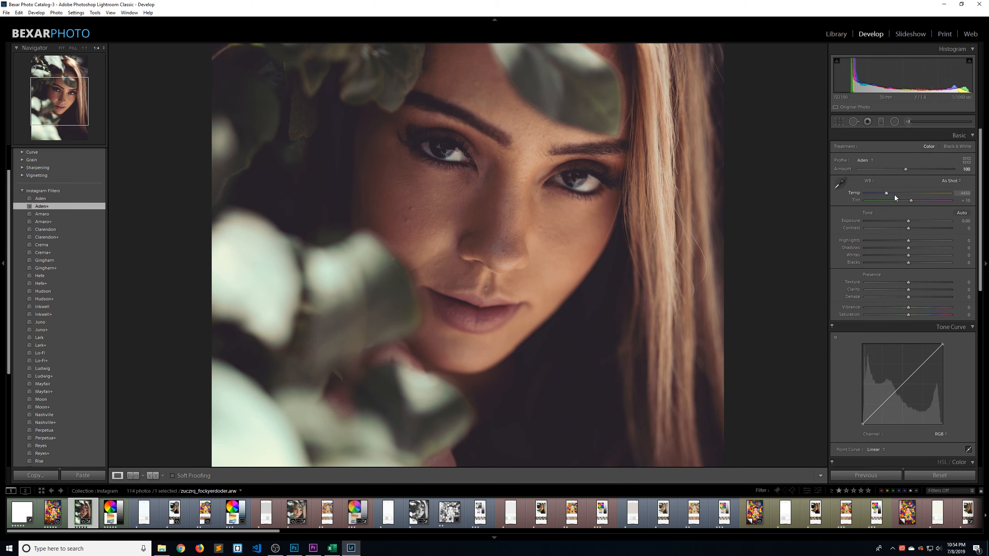
{"action": "scroll", "coordinate": [924, 308], "scroll_direction": "down", "scroll_amount": 5}
{"action": "scroll", "coordinate": [923, 306], "scroll_direction": "up", "scroll_amount": 5}
Try the Aden profile amount at 200, restore its default, and lower it to 56
{"action": "left_click_drag", "start_coordinate": [905, 169], "coordinate": [956, 170]}
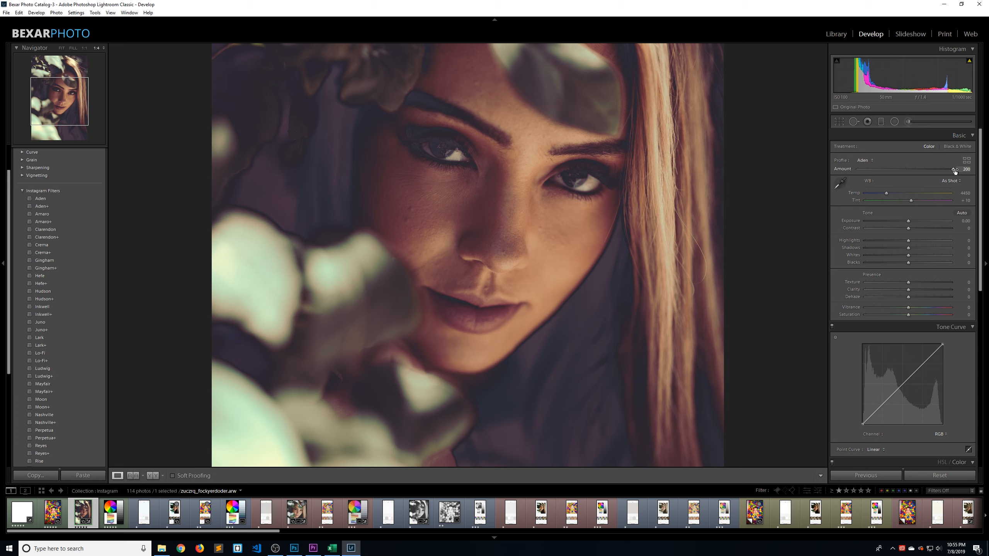
{"action": "double_click", "coordinate": [953, 171]}
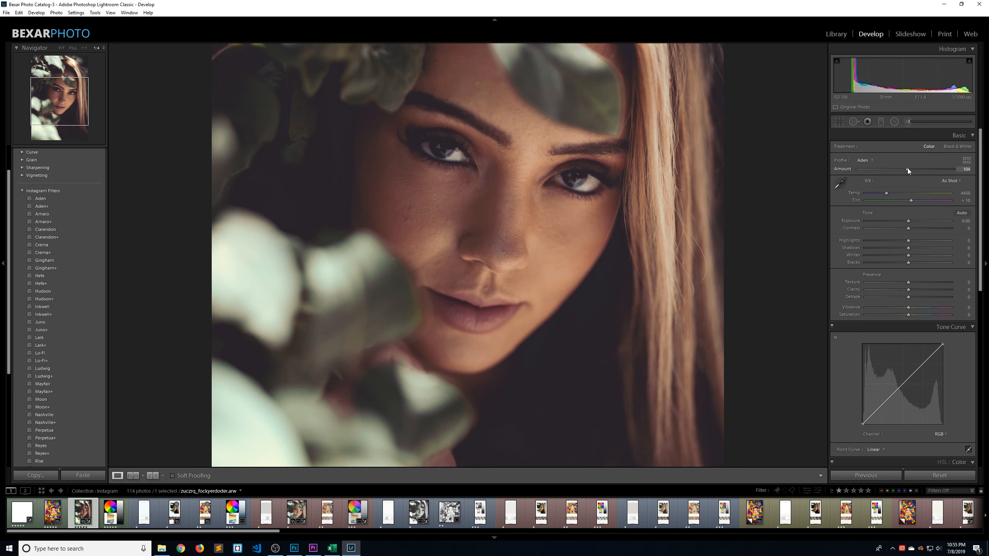
{"action": "left_click_drag", "start_coordinate": [905, 170], "coordinate": [886, 172]}
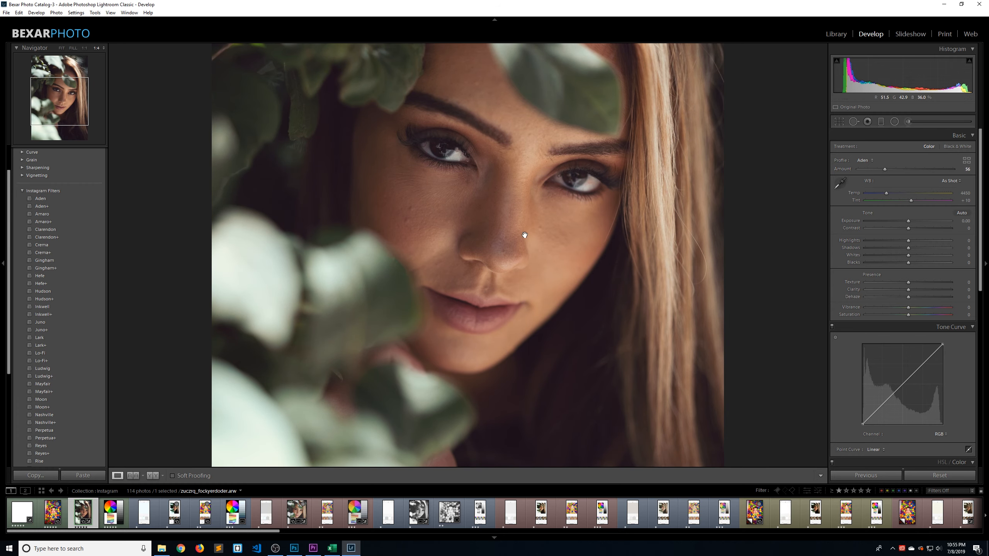
Reset the portrait's adjustments and examine the unedited face up close
{"action": "left_click", "coordinate": [566, 209]}
{"action": "left_click", "coordinate": [940, 475]}
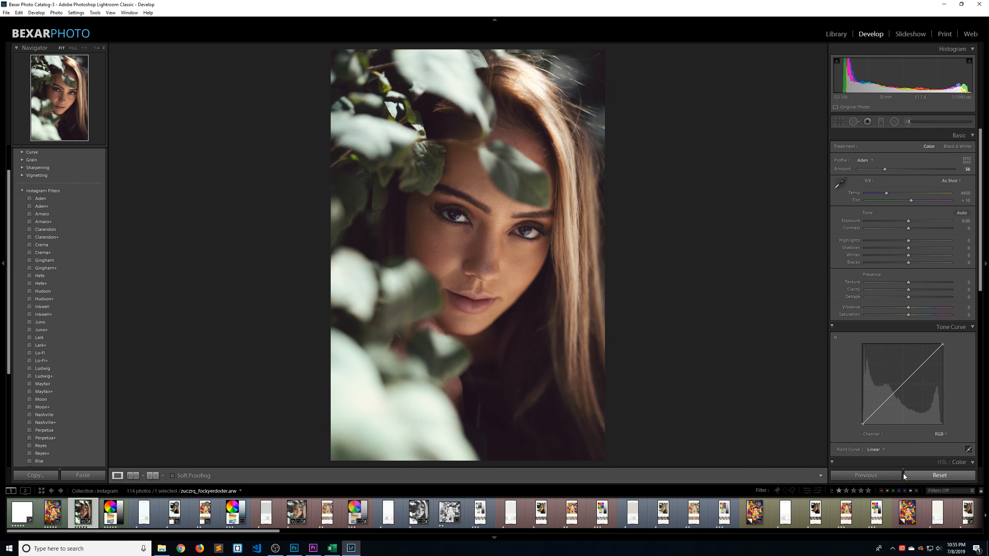
{"action": "left_click", "coordinate": [480, 222]}
{"action": "left_click_drag", "start_coordinate": [487, 253], "coordinate": [489, 197]}
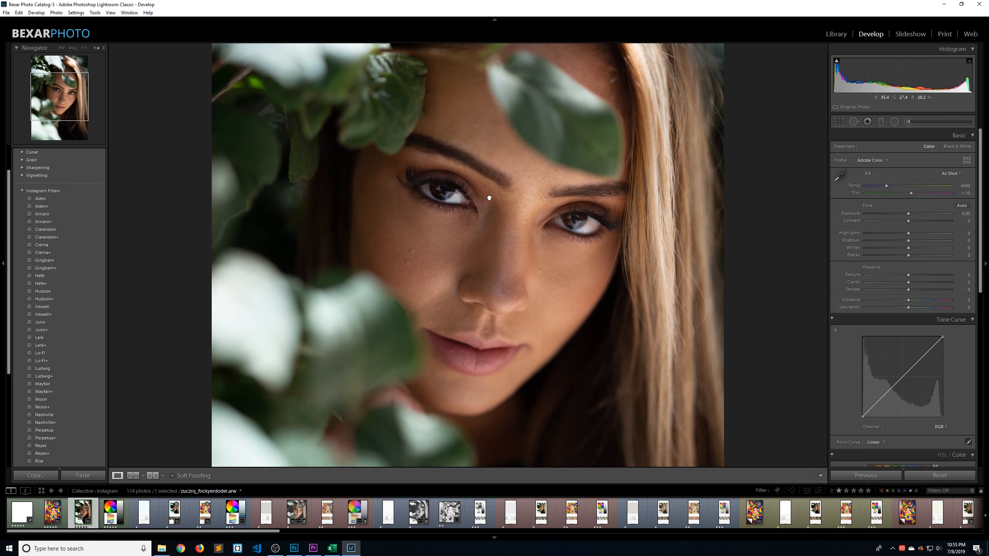
{"action": "left_click", "coordinate": [488, 196]}
{"action": "left_click", "coordinate": [504, 249]}
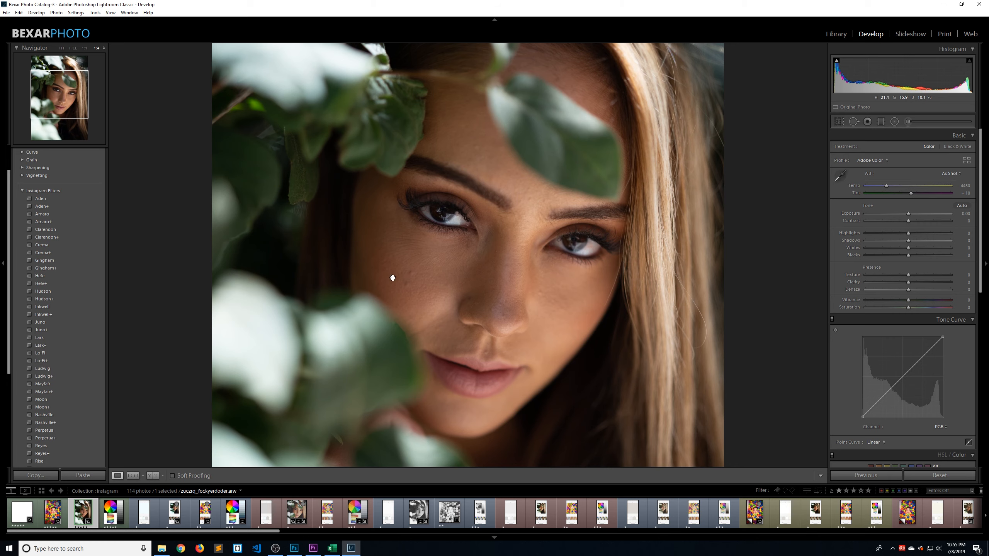
Look through the colour chart, ball-pit photo, white test image and the Clarendon filter screenshots in the collection
{"action": "key", "text": "Right"}
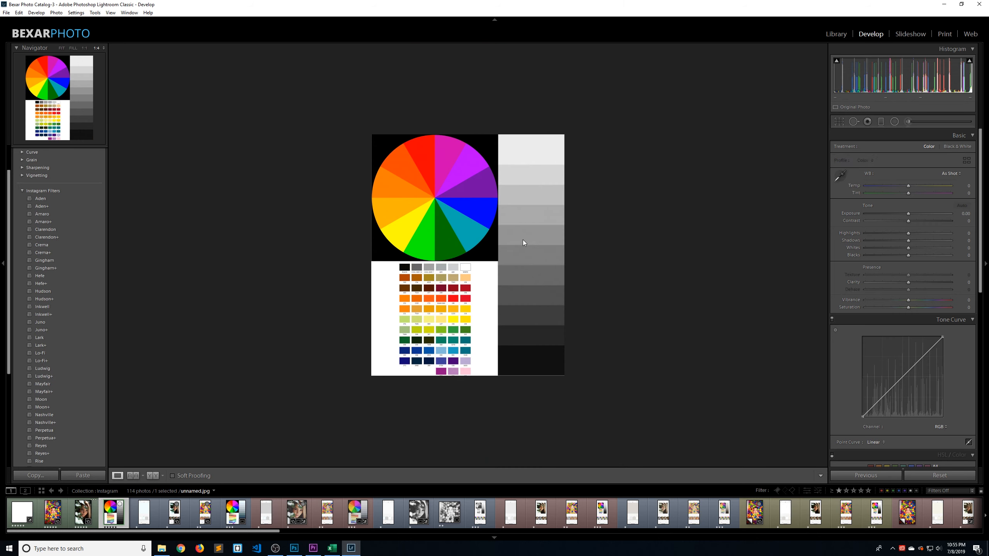
{"action": "left_click", "coordinate": [522, 239]}
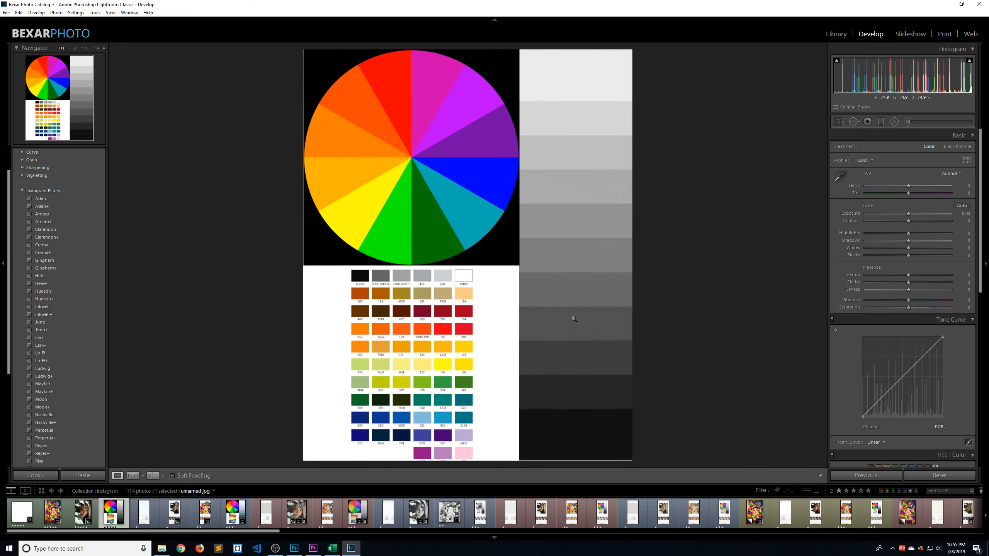
{"action": "key", "text": "Left"}
{"action": "key", "text": "Left"}
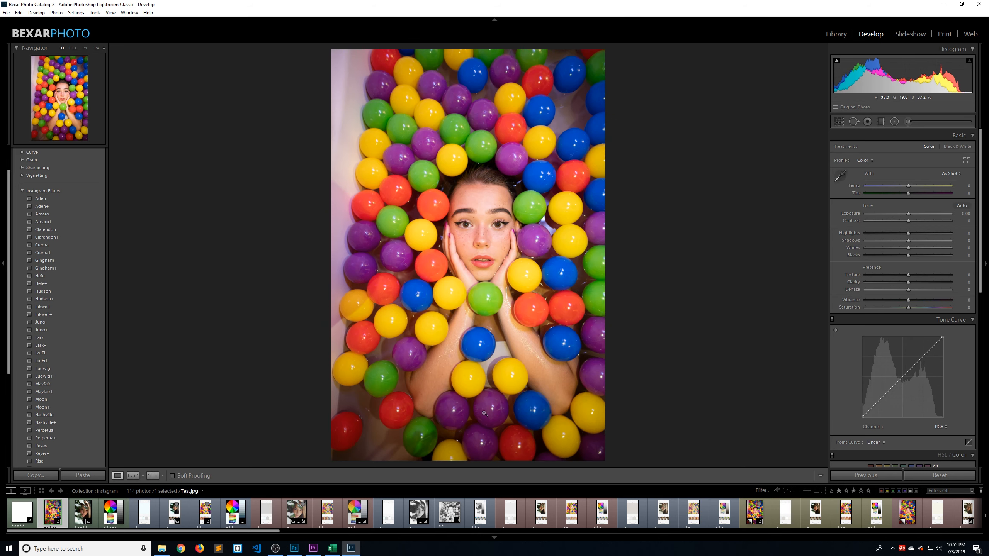
{"action": "key", "text": "Left"}
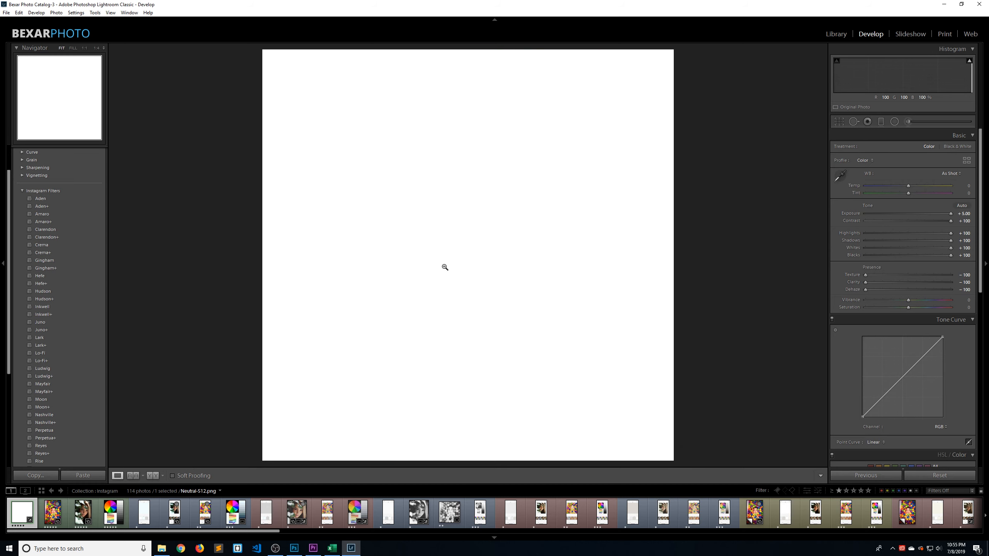
{"action": "left_click", "coordinate": [143, 515]}
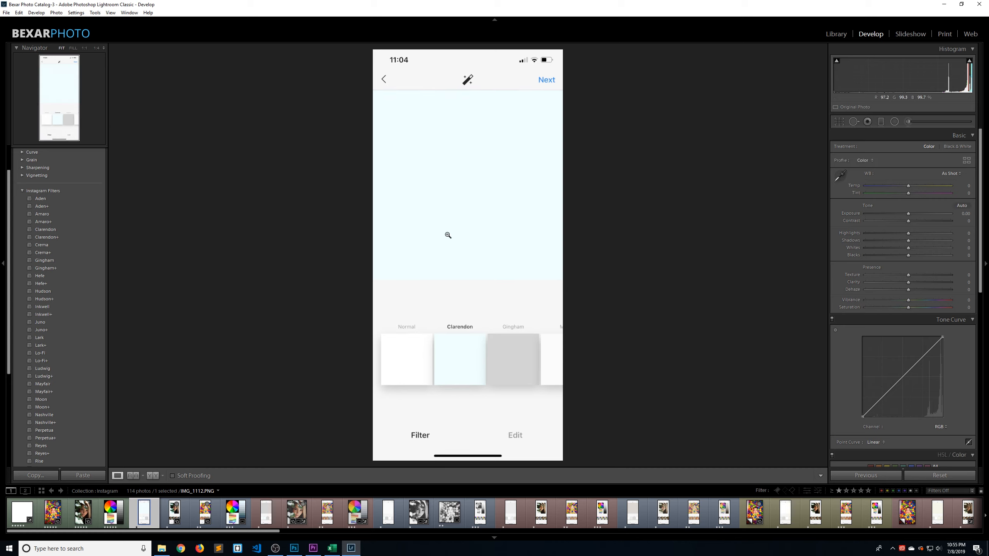
{"action": "key", "text": "Right"}
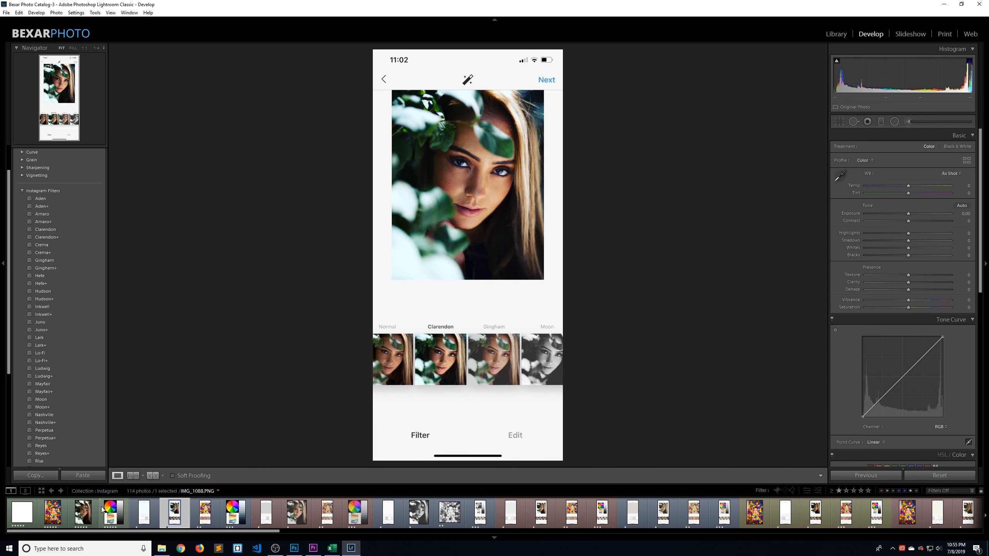
Set up a reference comparison with the Clarendon portrait screenshot IMG_1088.PNG as reference and the original portrait as active photo
{"action": "left_click", "coordinate": [136, 474]}
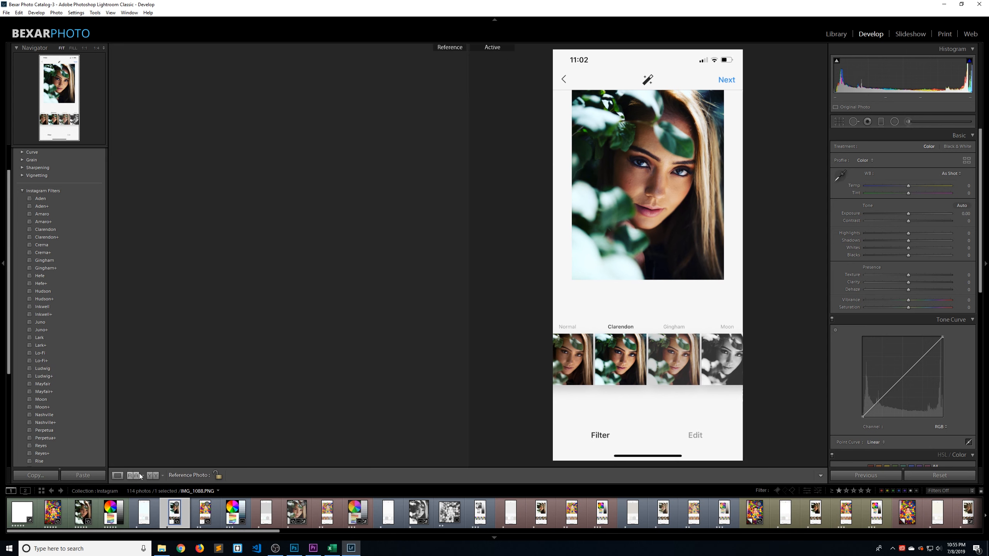
{"action": "left_click_drag", "start_coordinate": [171, 514], "coordinate": [283, 286]}
{"action": "left_click", "coordinate": [83, 512]}
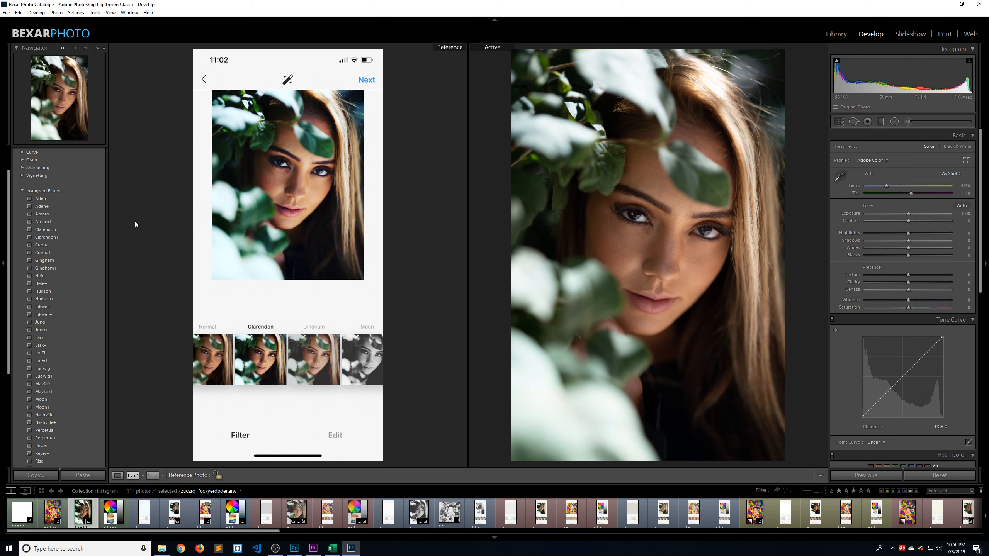
Apply the Clarendon+ preset to the active portrait and compare its details with the reference screenshot
{"action": "left_click", "coordinate": [75, 237]}
{"action": "left_click", "coordinate": [298, 196]}
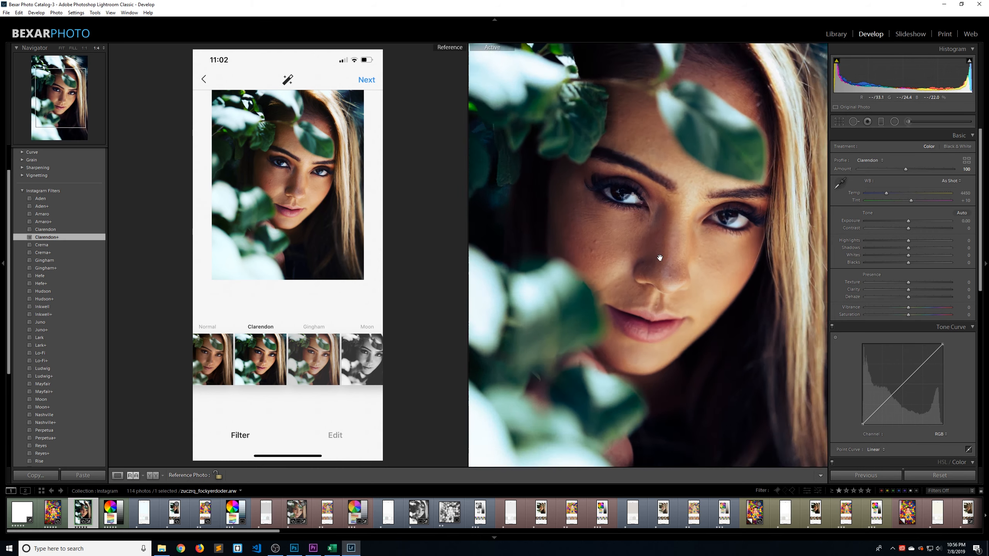
{"action": "left_click", "coordinate": [298, 196]}
{"action": "left_click_drag", "start_coordinate": [298, 194], "coordinate": [314, 218]}
{"action": "left_click", "coordinate": [312, 226]}
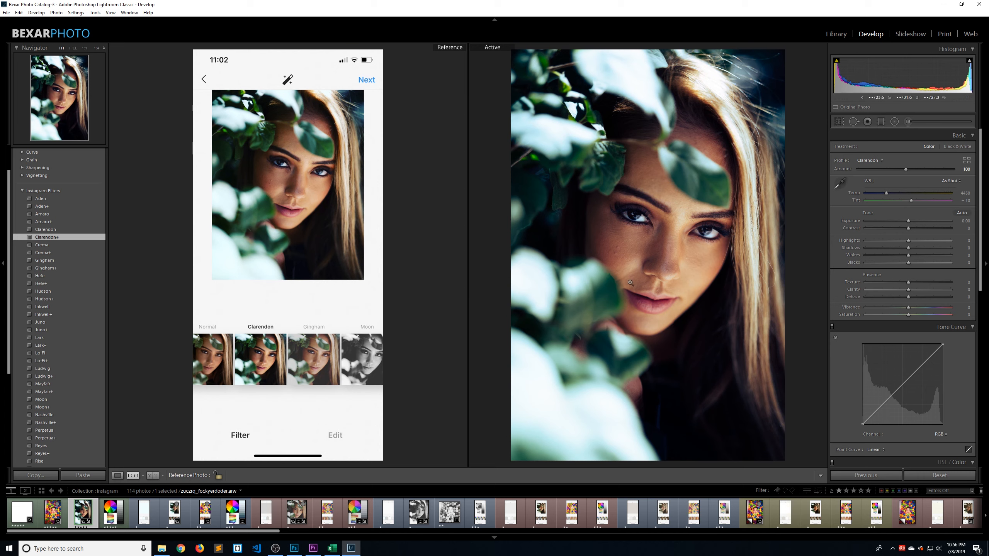
{"action": "key", "text": "Left"}
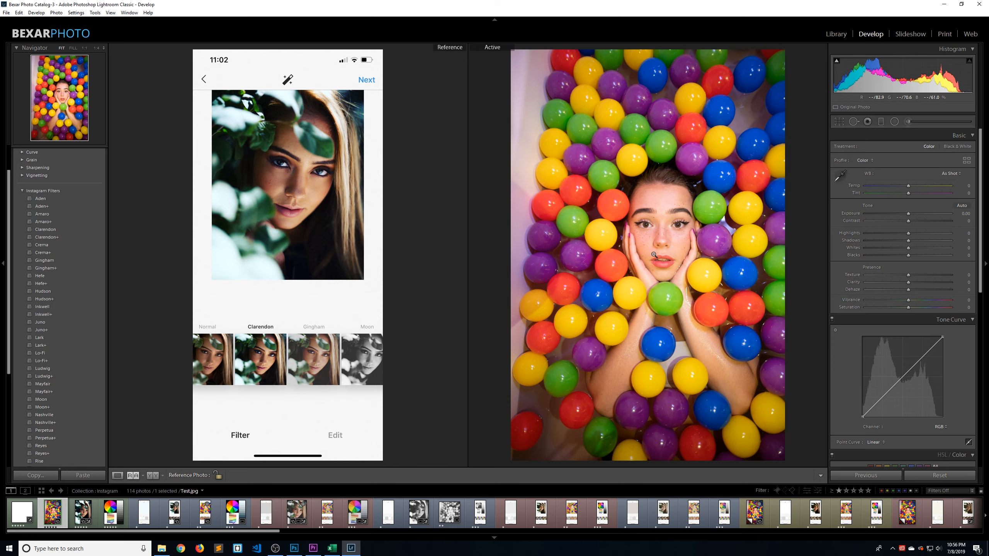
{"action": "key", "text": "Right"}
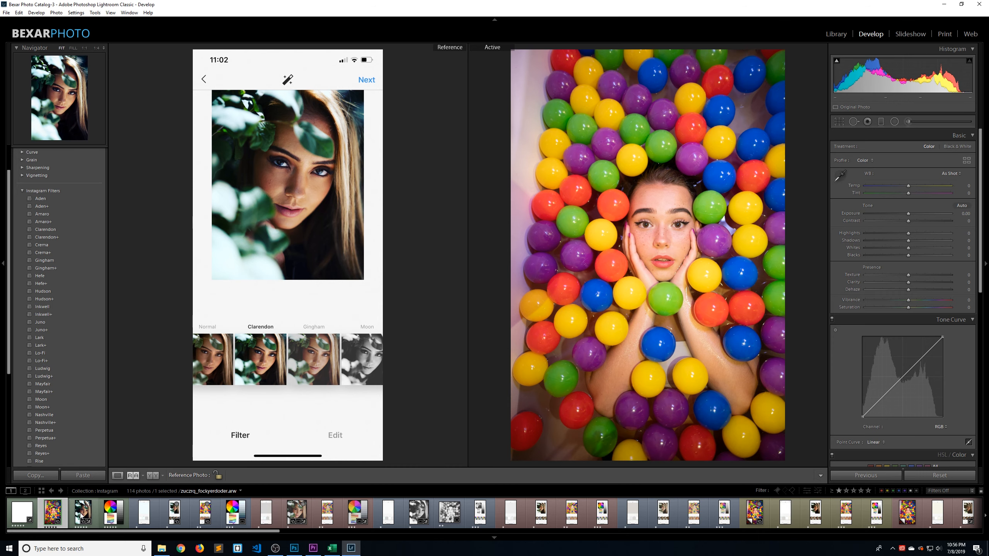
{"action": "left_click", "coordinate": [666, 256]}
{"action": "left_click", "coordinate": [666, 256]}
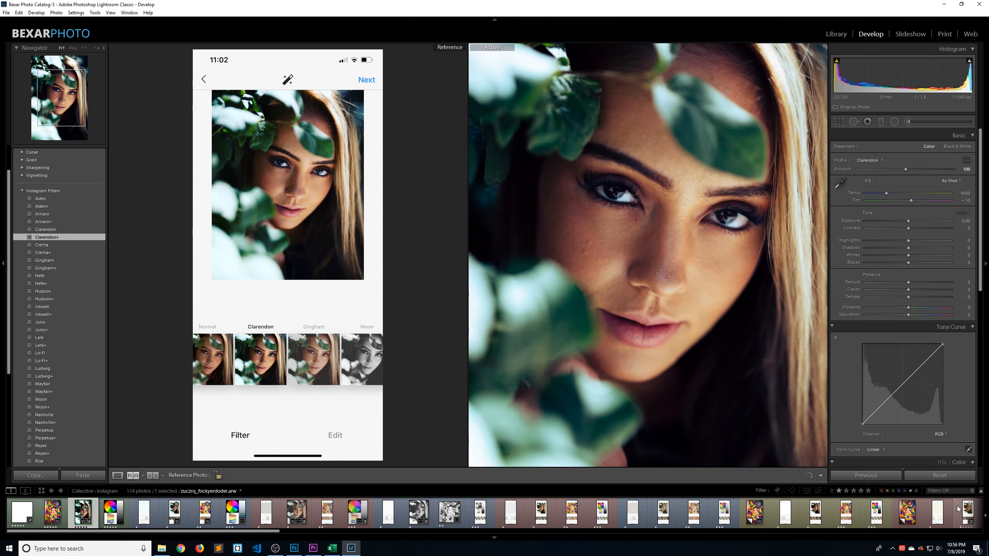
Reset the portrait's adjustments and preview other Instagram filter presets on it
{"action": "left_click", "coordinate": [939, 479]}
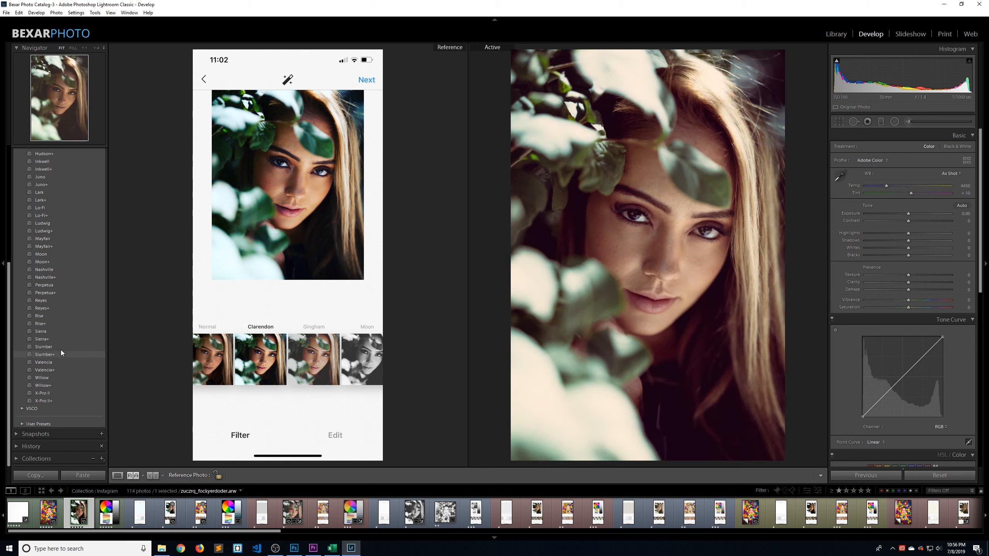
{"action": "scroll", "coordinate": [68, 318], "scroll_direction": "down", "scroll_amount": 2}
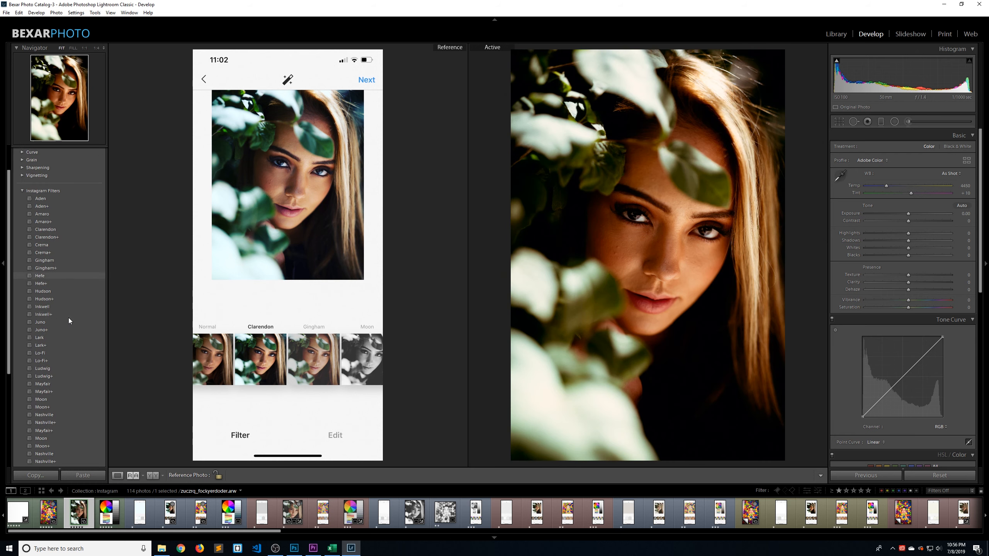
{"action": "scroll", "coordinate": [68, 318], "scroll_direction": "up", "scroll_amount": 2}
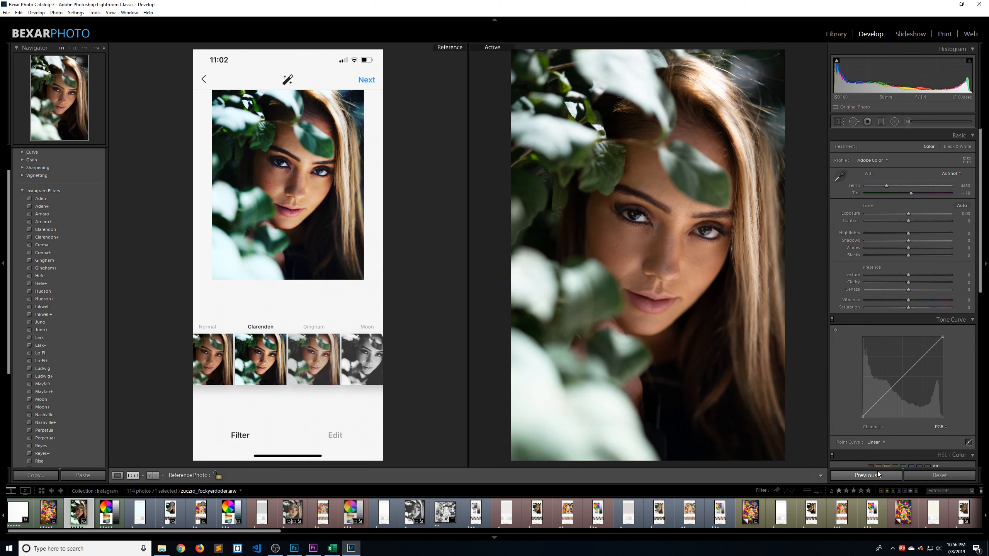
Show the portrait alone in Loupe view and start a profile import from the Profile Browser
{"action": "left_click", "coordinate": [117, 476]}
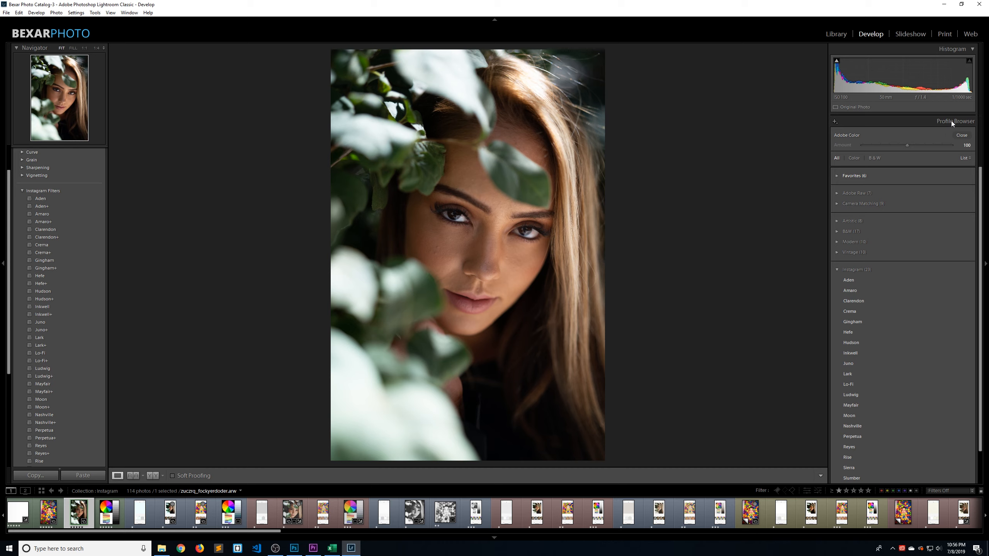
{"action": "left_click", "coordinate": [835, 123]}
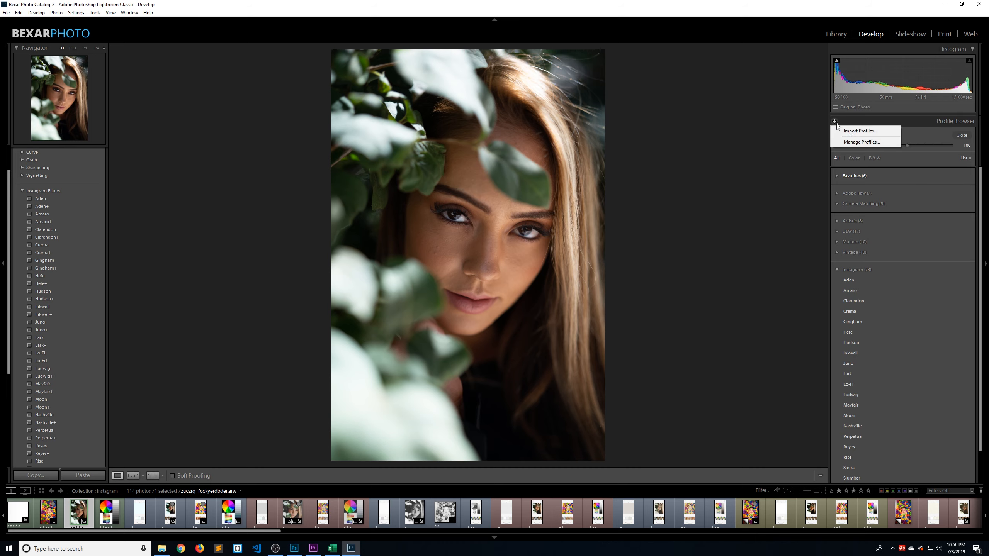
{"action": "left_click", "coordinate": [861, 130]}
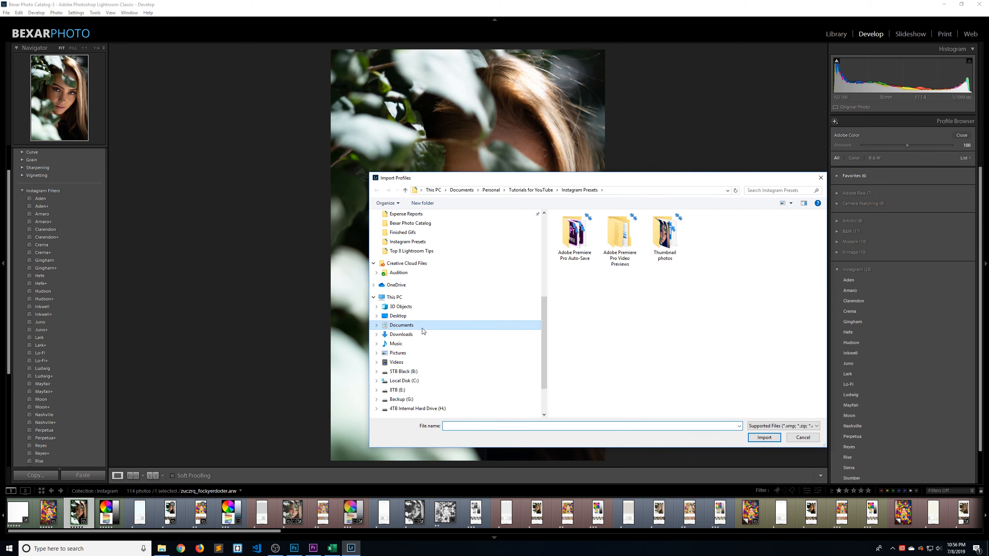
Select all profile files from Aden.xmp to X-Pro II.xmp in the Desktop's Instagram > Profiles folder and cancel the import
{"action": "left_click", "coordinate": [409, 317]}
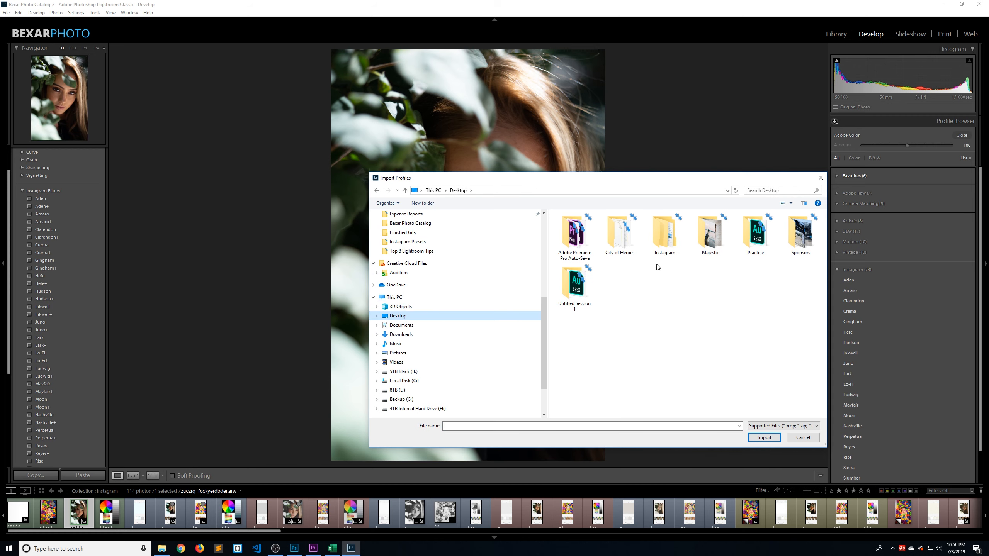
{"action": "double_click", "coordinate": [670, 243]}
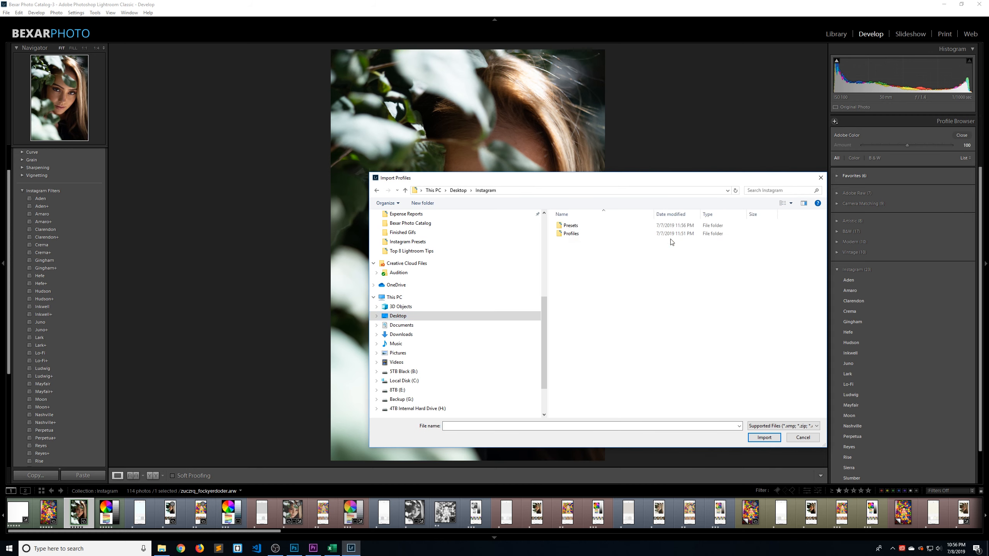
{"action": "double_click", "coordinate": [576, 234]}
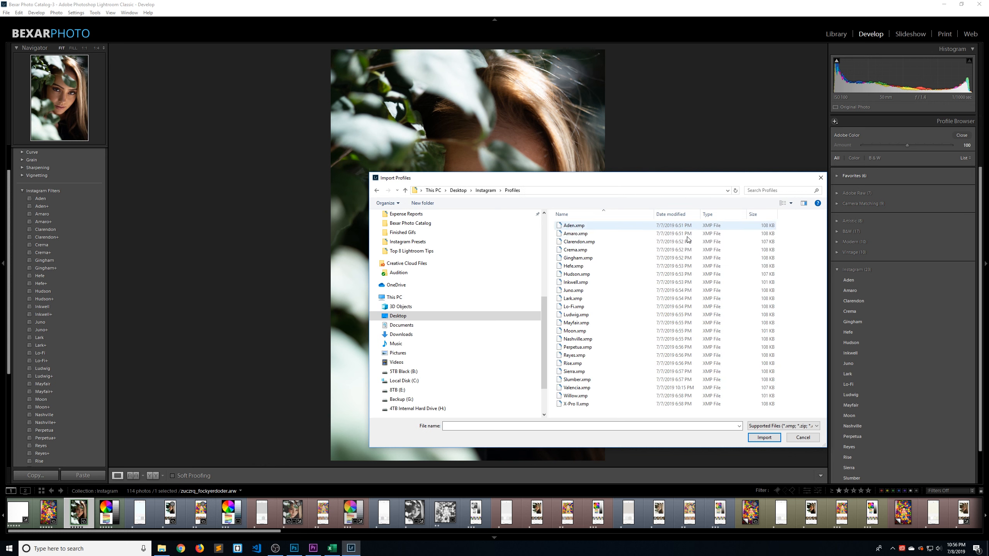
{"action": "left_click", "coordinate": [577, 228]}
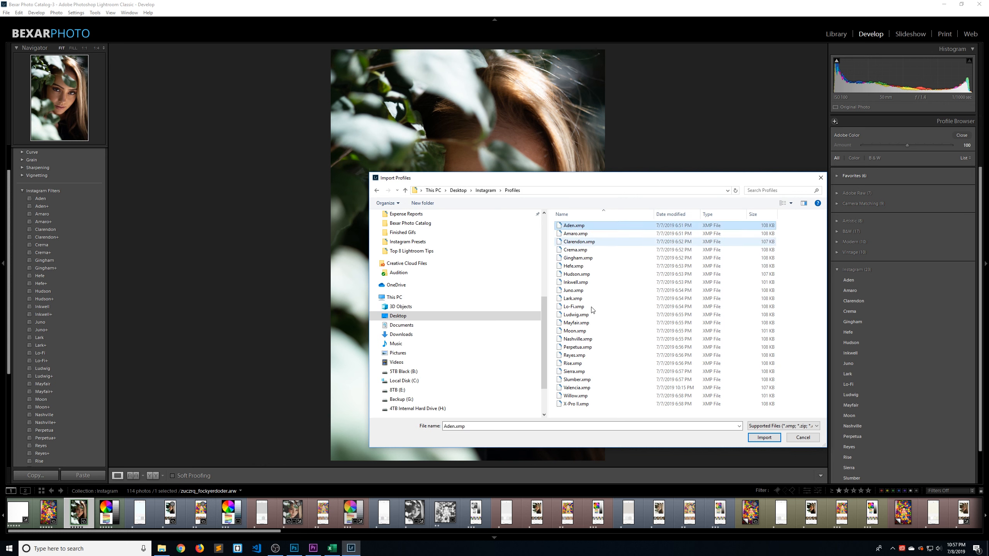
{"action": "left_click", "coordinate": [581, 405], "text": "shift"}
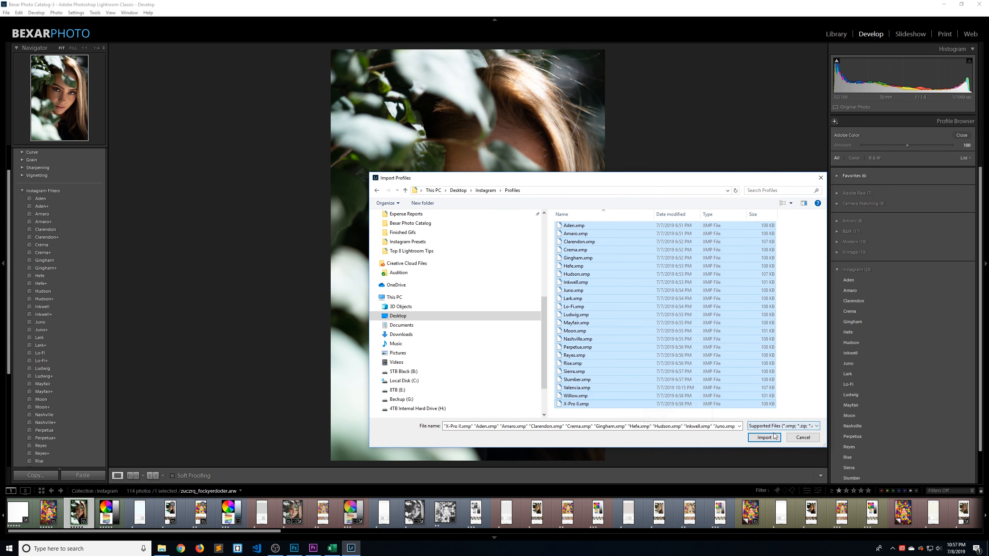
{"action": "left_click", "coordinate": [803, 439]}
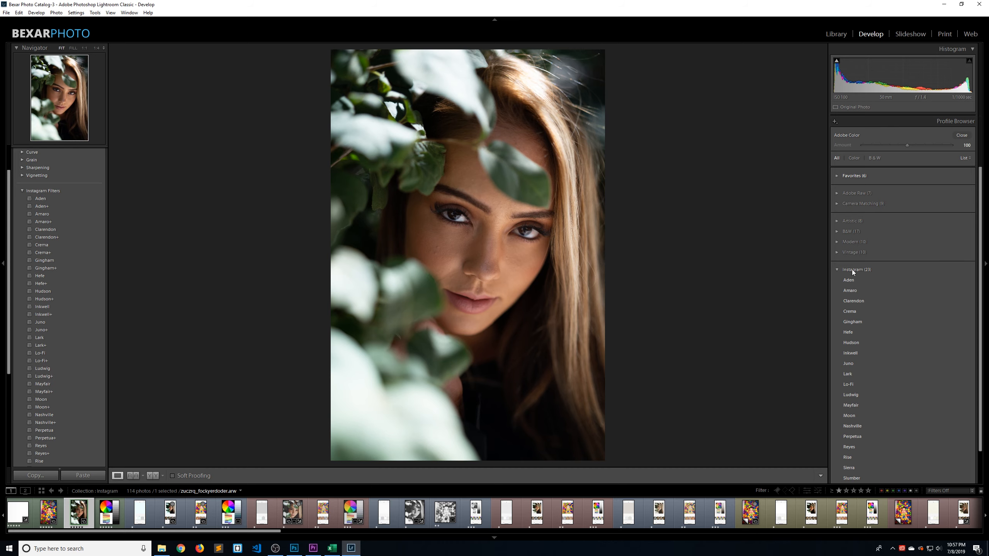
Collapse the Instagram profile group and close the Profile Browser
{"action": "left_click", "coordinate": [835, 269]}
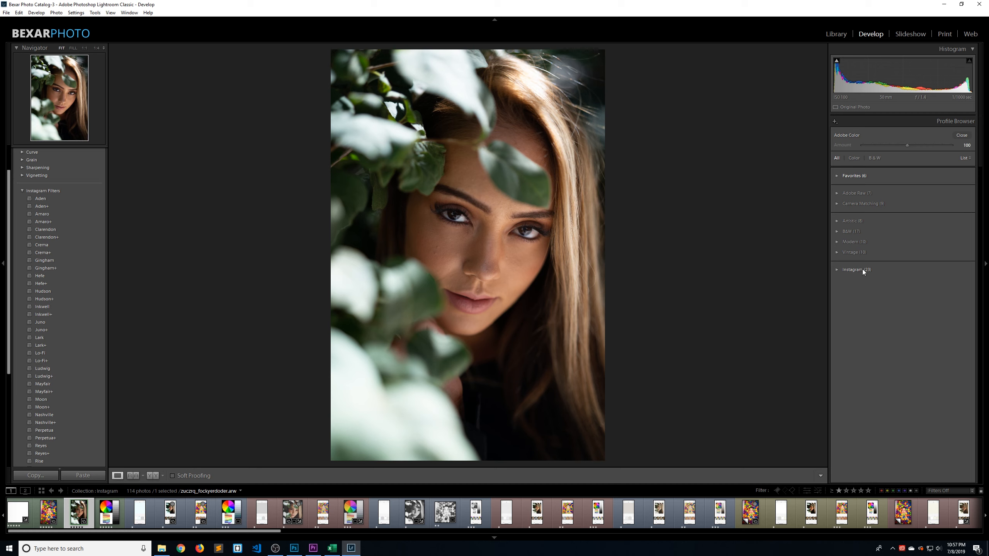
{"action": "left_click", "coordinate": [960, 135]}
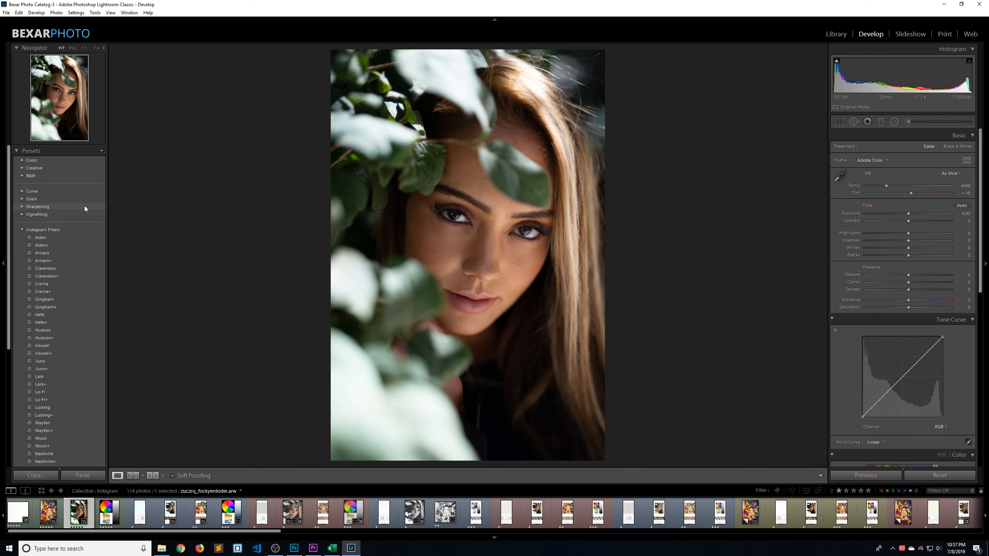
Start a preset import and open the Presets folder inside the Desktop's Instagram folder
{"action": "scroll", "coordinate": [82, 168], "scroll_direction": "up", "scroll_amount": 2}
{"action": "left_click", "coordinate": [101, 151]}
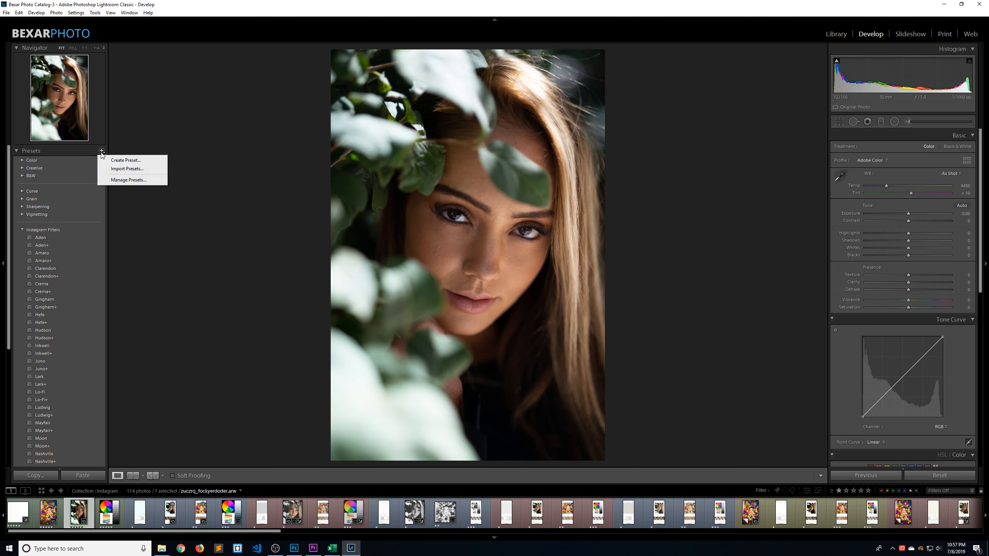
{"action": "left_click", "coordinate": [127, 169]}
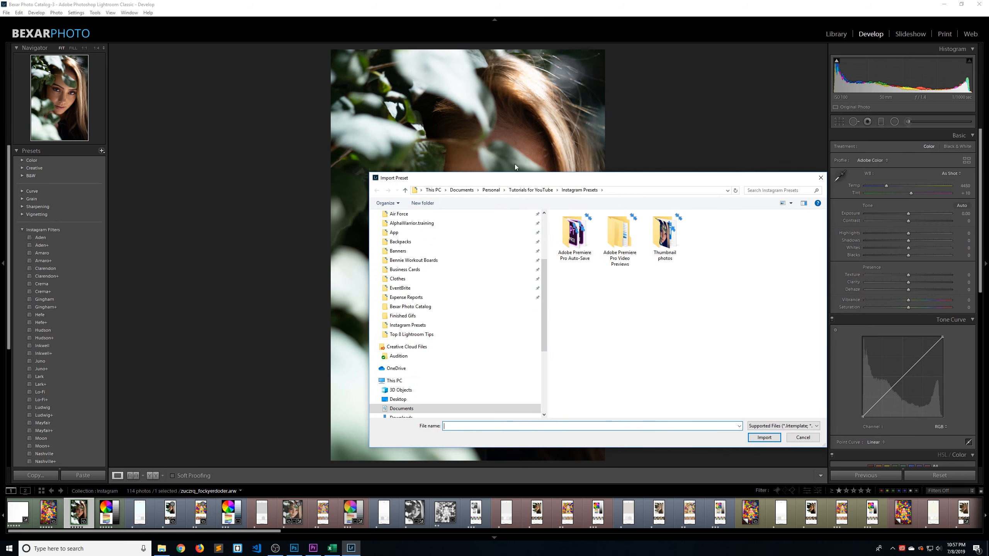
{"action": "left_click", "coordinate": [393, 400]}
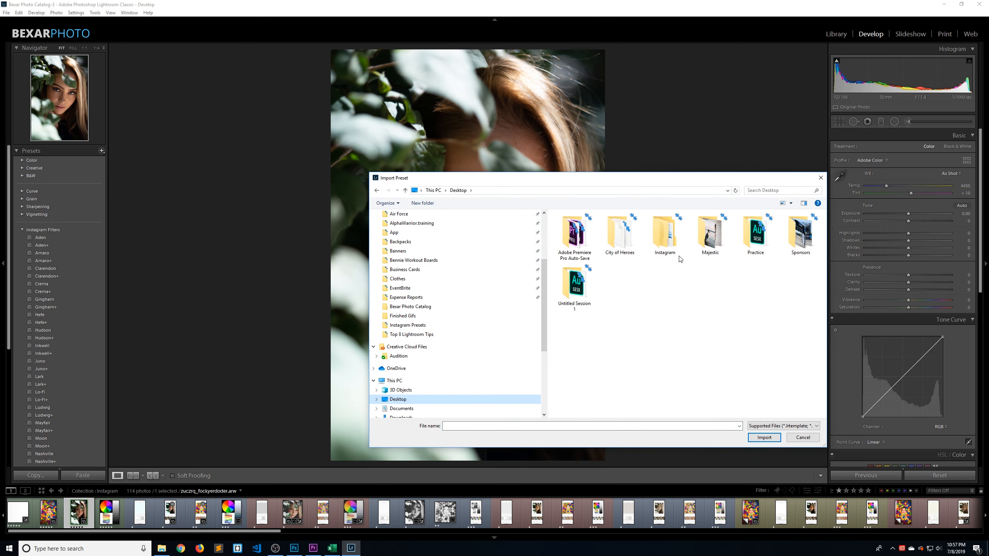
{"action": "double_click", "coordinate": [658, 233]}
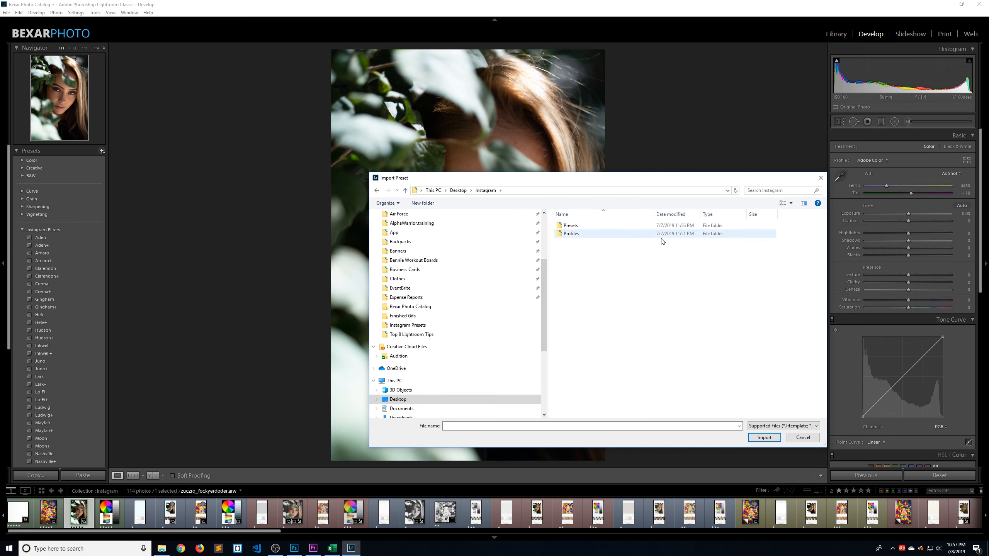
{"action": "double_click", "coordinate": [576, 226]}
Import all the preset files from Aden.xmp through X-Pro II+.xmp
{"action": "left_click", "coordinate": [580, 225]}
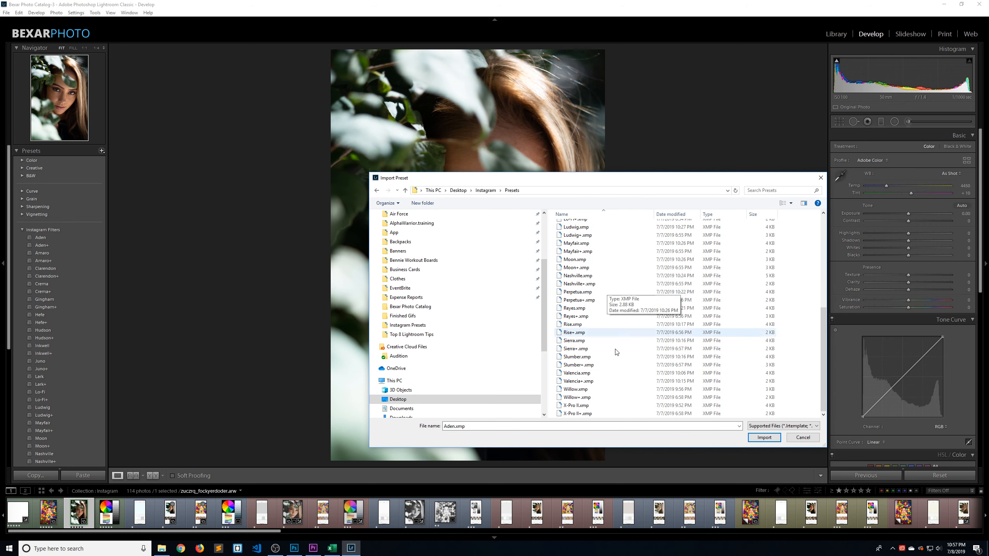
{"action": "scroll", "coordinate": [584, 413], "scroll_direction": "down", "scroll_amount": 8}
{"action": "left_click", "coordinate": [584, 413], "text": "shift"}
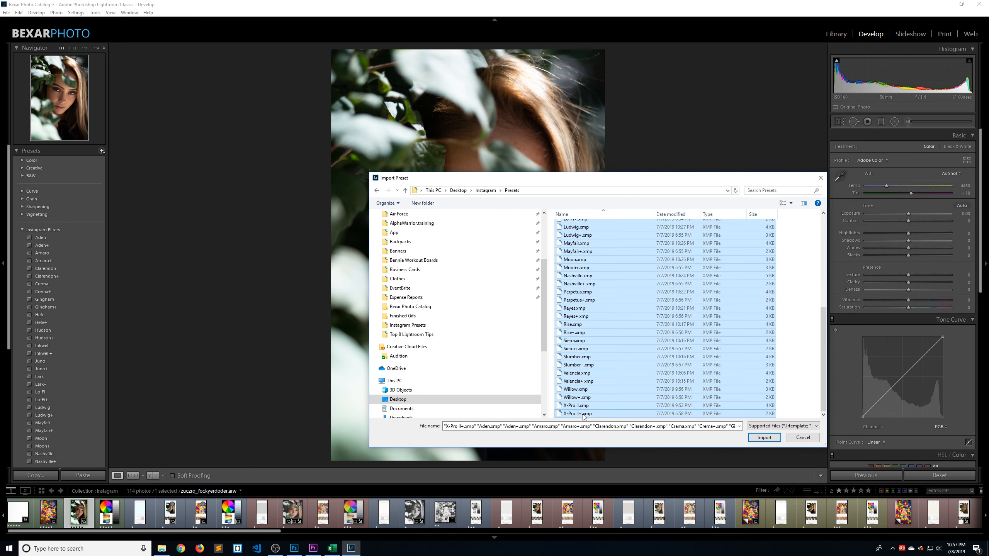
{"action": "left_click", "coordinate": [764, 437]}
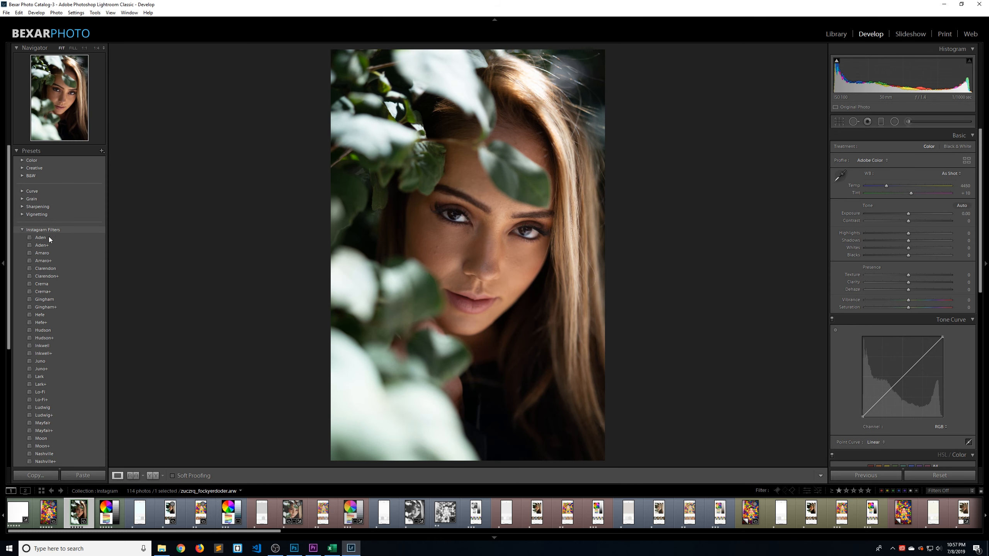
Look through the Instagram Filters preset group, previewing presets on the portrait, and leave the group collapsed
{"action": "scroll", "coordinate": [43, 234], "scroll_direction": "down", "scroll_amount": 2}
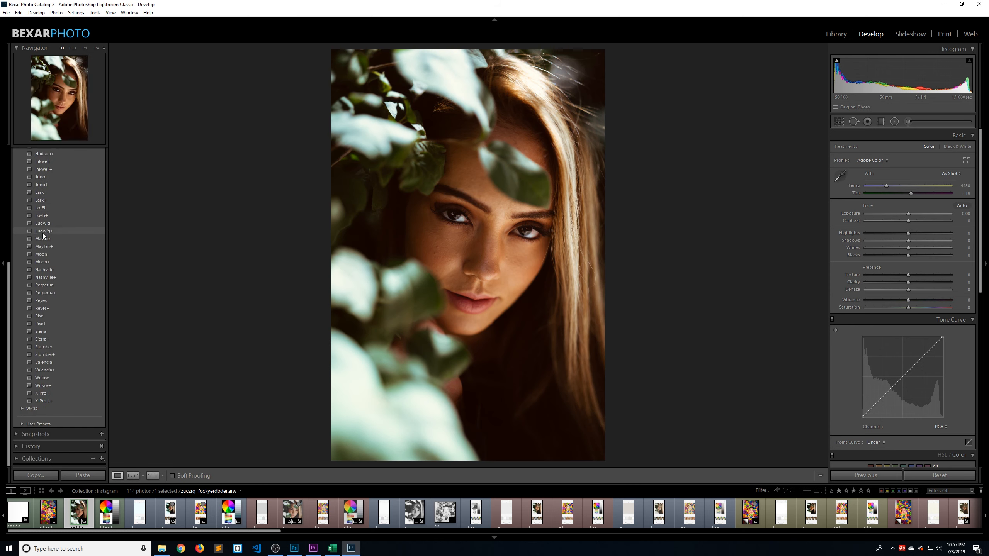
{"action": "left_click", "coordinate": [24, 201]}
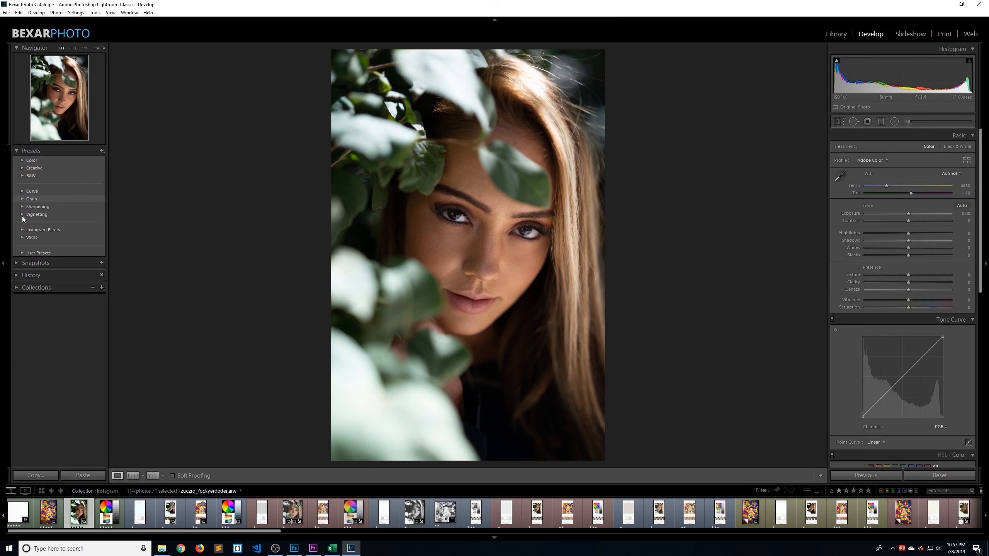
{"action": "left_click", "coordinate": [20, 229]}
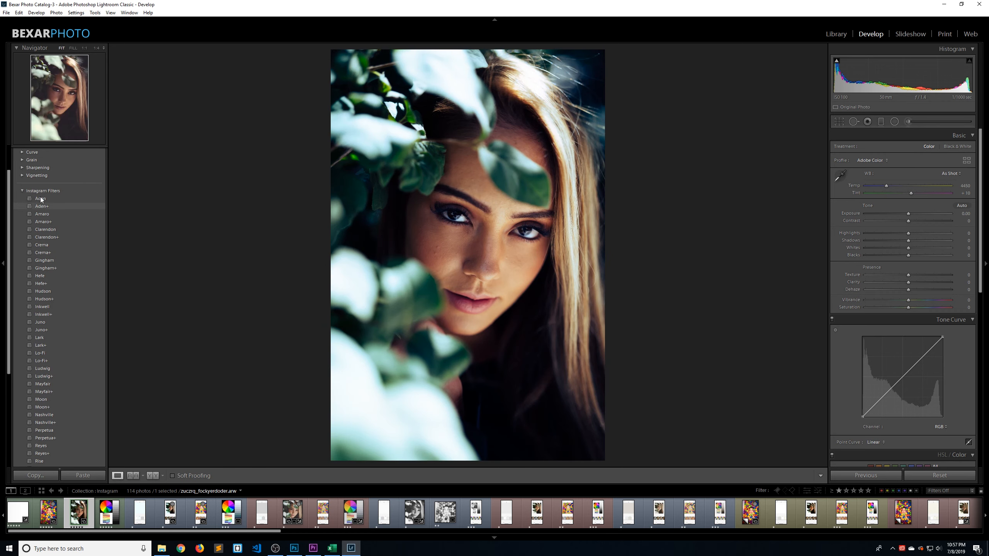
{"action": "left_click", "coordinate": [22, 229]}
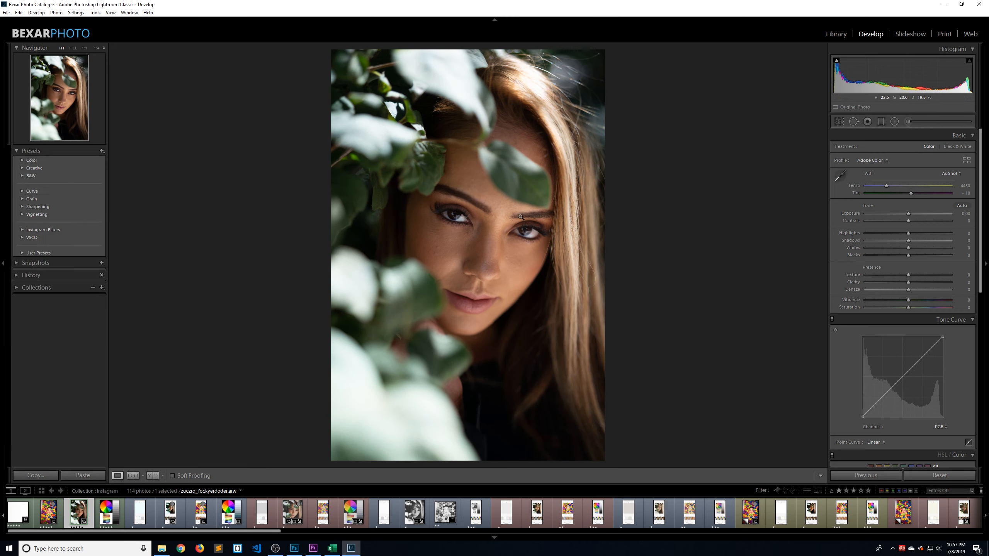